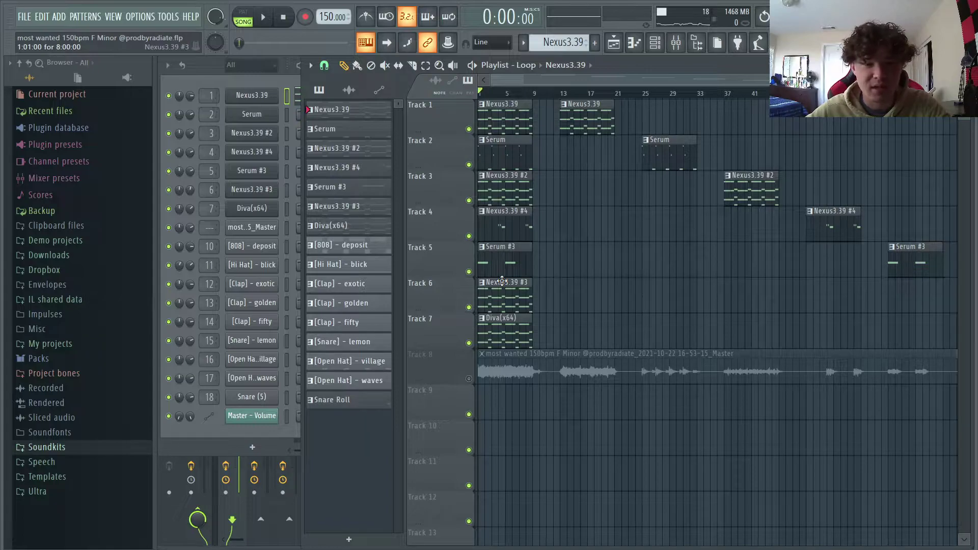
Step: Open the Nexus3.39 clip from the Playlist to view its G5, C5 and F4 chords in the piano roll
double_click(502, 281)
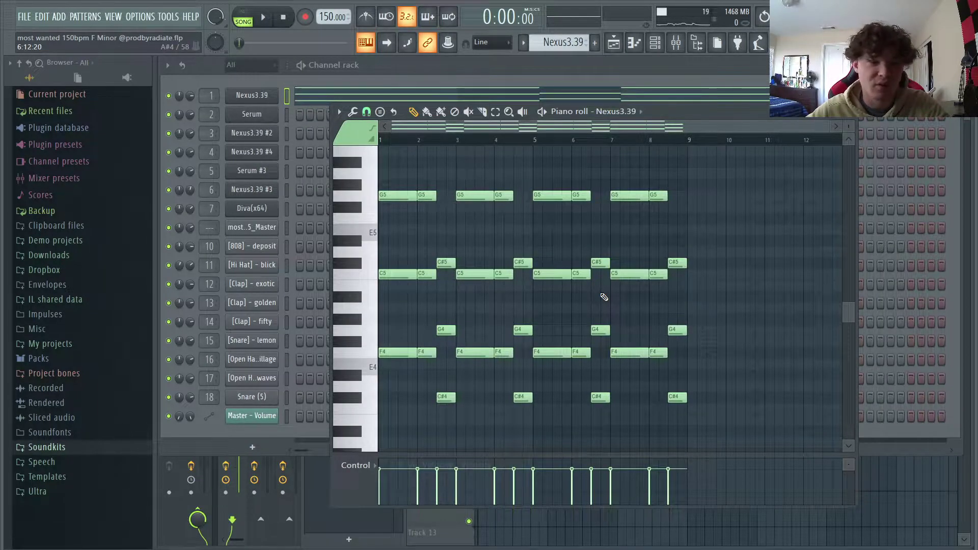
Step: Play the Nexus3.39 pattern, zoom in, select the lower-left notes, and return to the playlist
key(space)
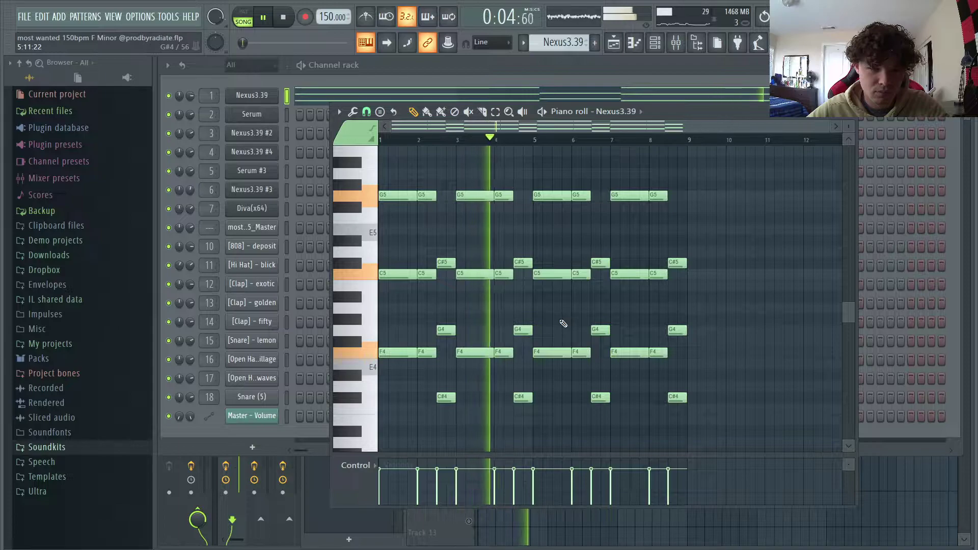
key(space)
scroll(513, 410, up, 2)
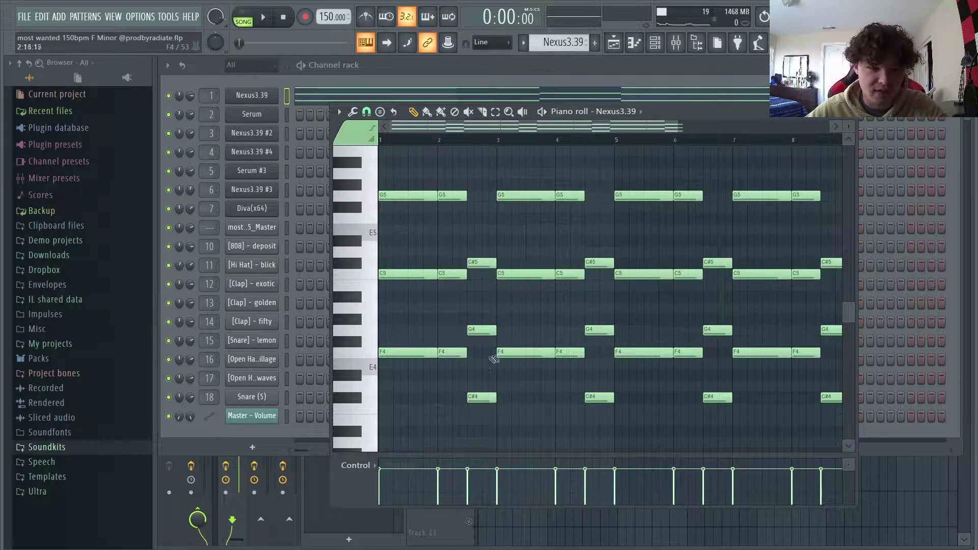
drag(498, 350, 374, 428)
key(F5)
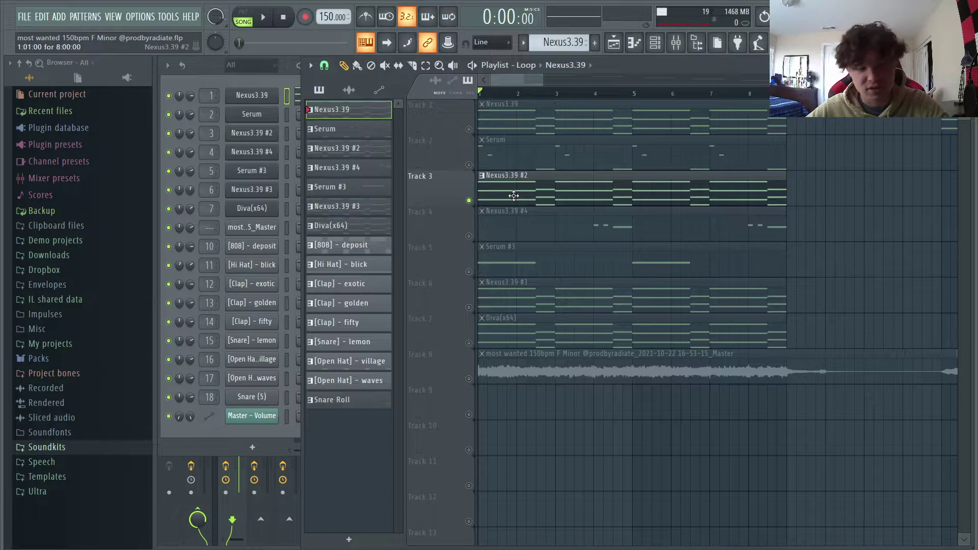
Step: Open and play the Nexus3.39 #2 pattern, then bring the playlist back
double_click(513, 196)
key(space)
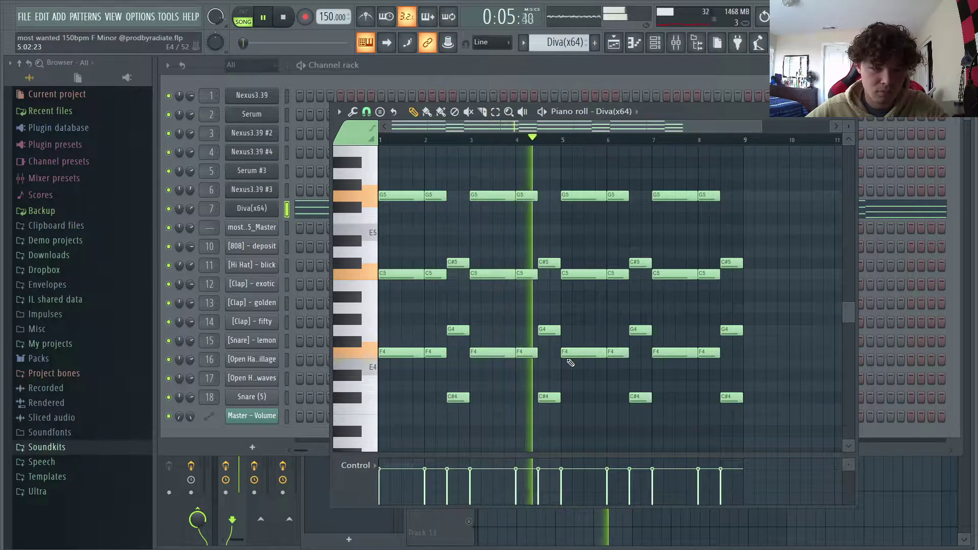
key(space)
key(F5)
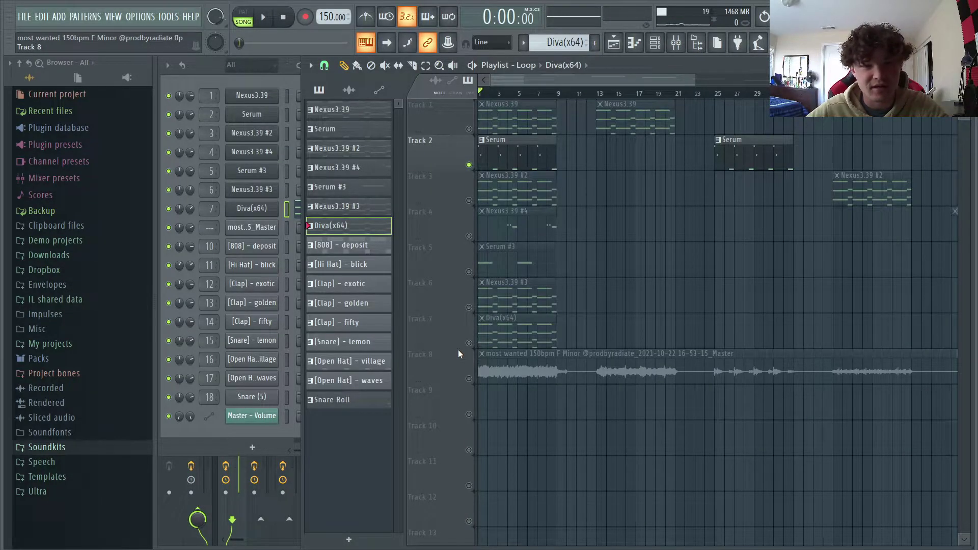
Step: Open the Serum pattern in the piano roll and play it
scroll(457, 349, up, 5)
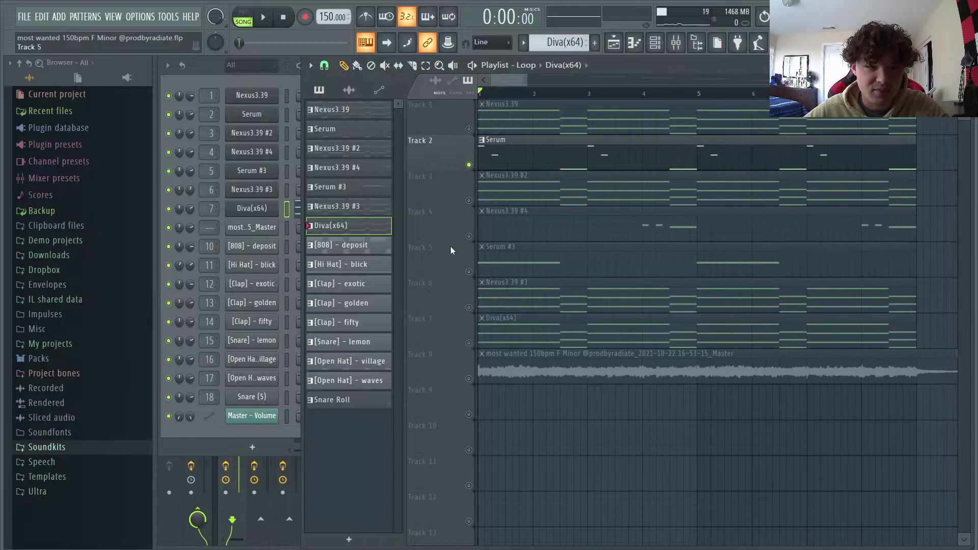
double_click(519, 162)
key(space)
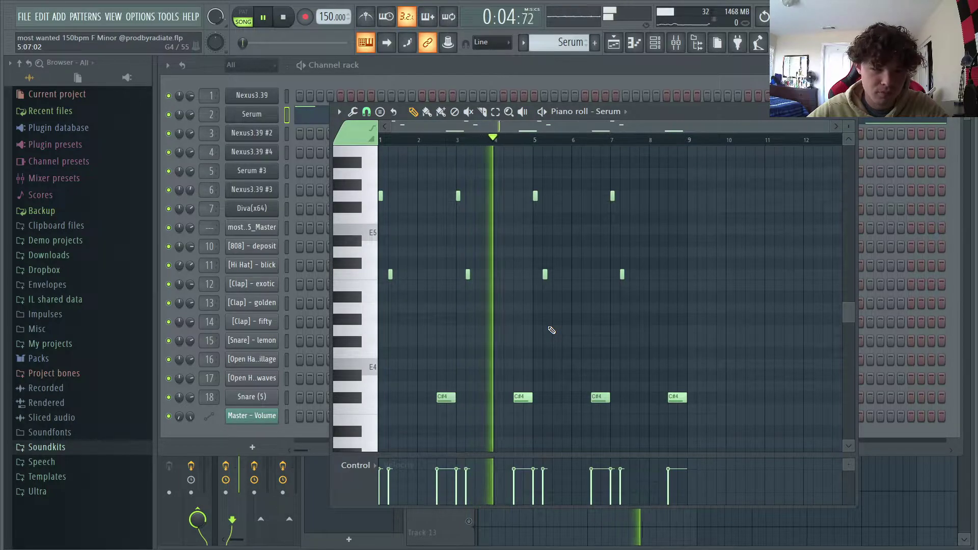
key(space)
Step: Audition the Nexus3.39 #4 and Serum #3 patterns, then return to the playlist
key(Down)
key(Down)
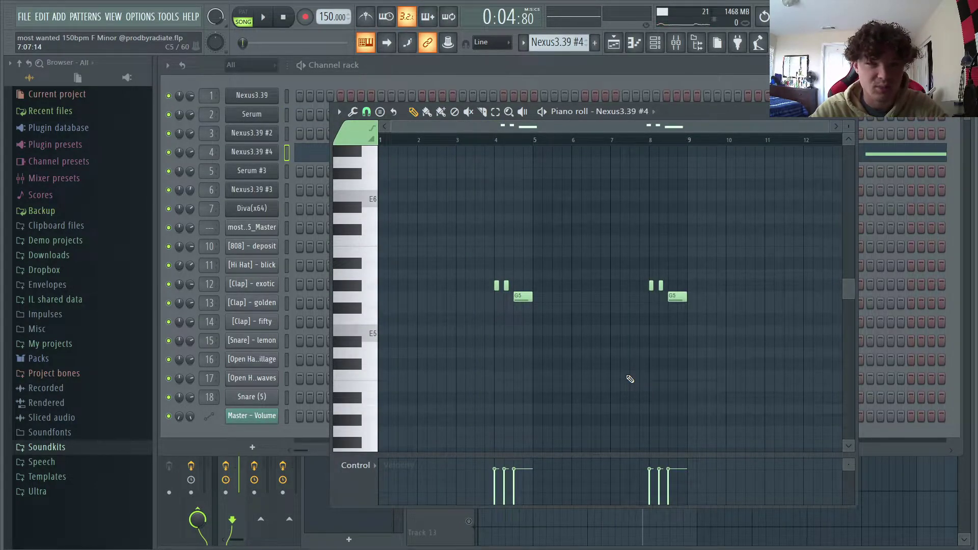
key(space)
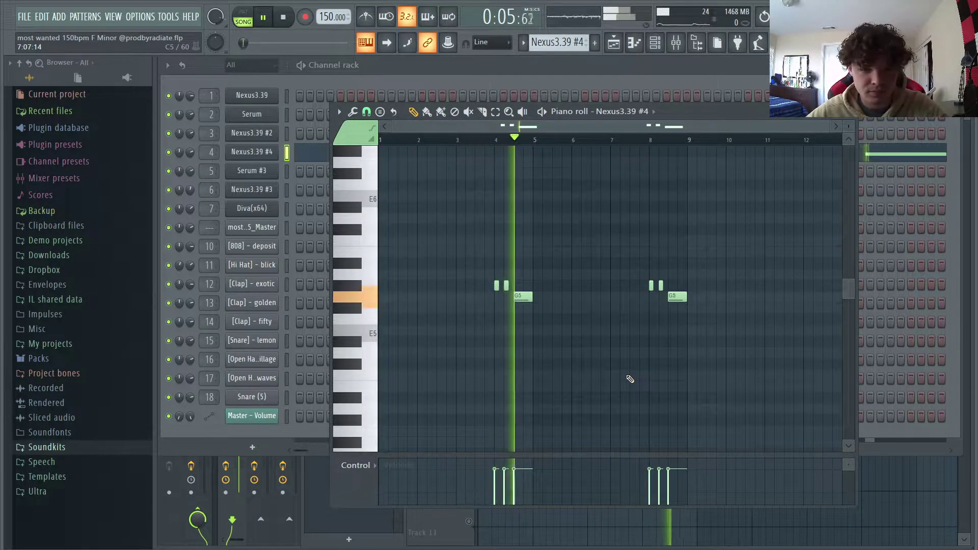
key(space)
key(Down)
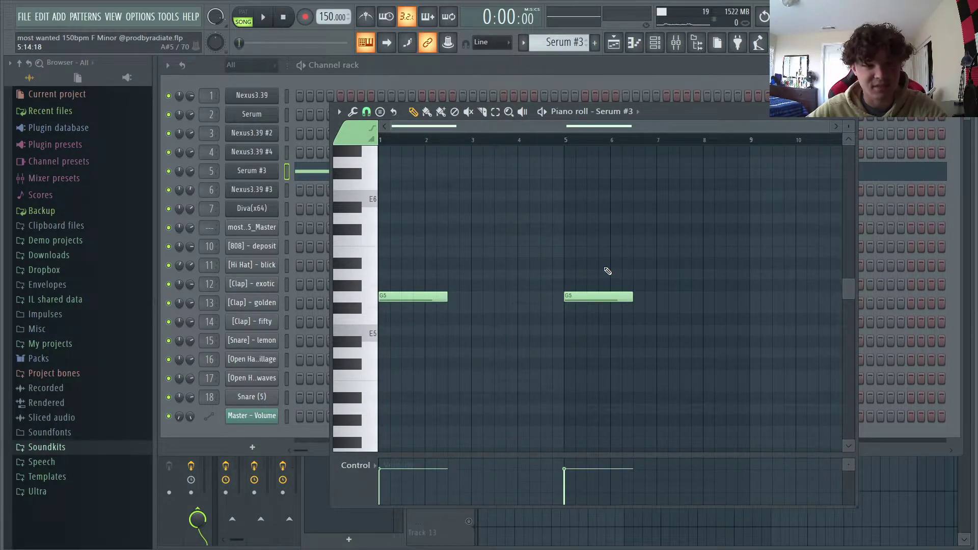
key(space)
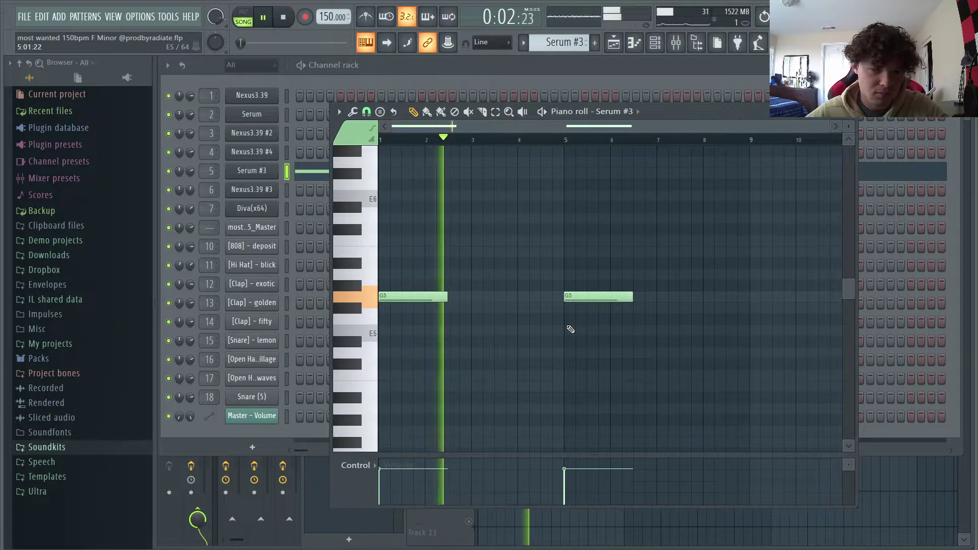
key(space)
key(F5)
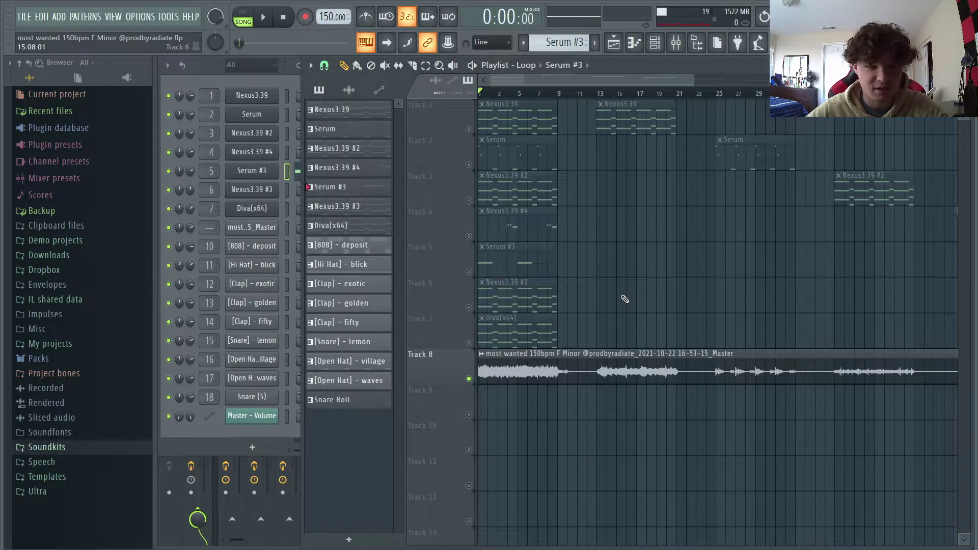
Step: Play the full Loop playlist with the reference audio, then stop
key(space)
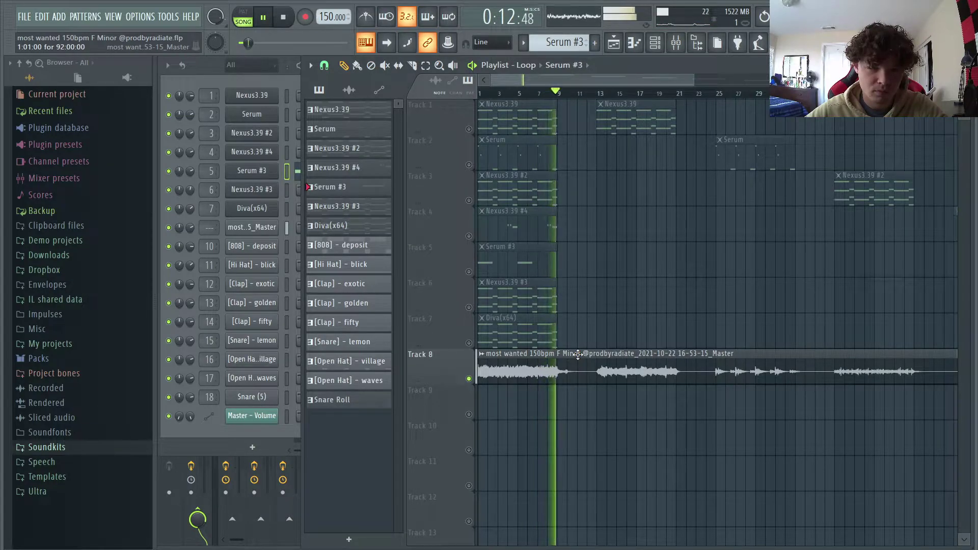
key(space)
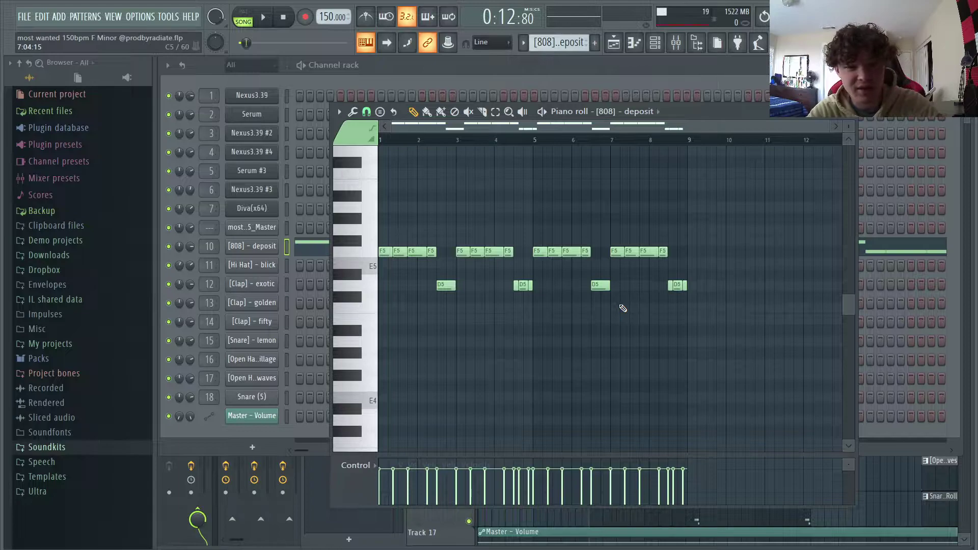
Step: Audition the [808] - deposit pattern, then the [Hi Hat] - blick pattern
key(space)
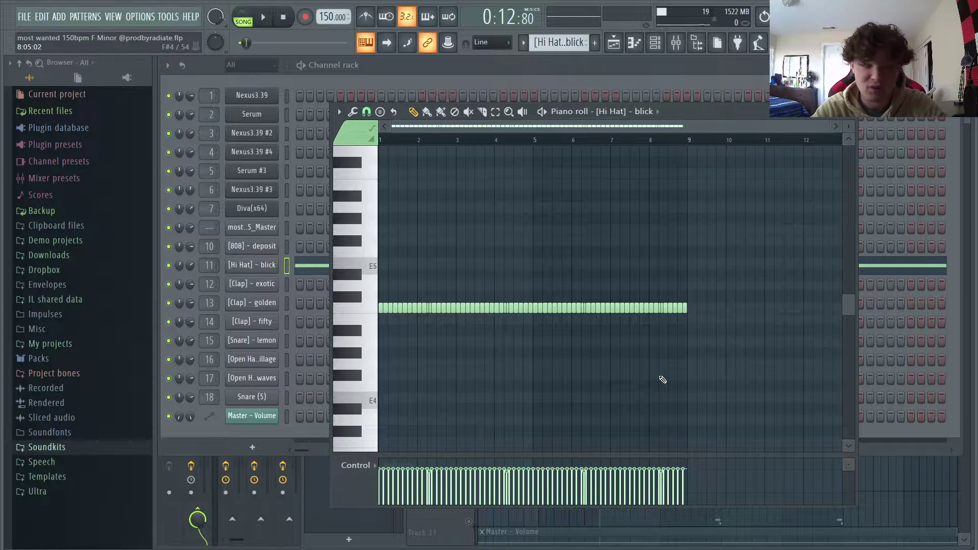
key(space)
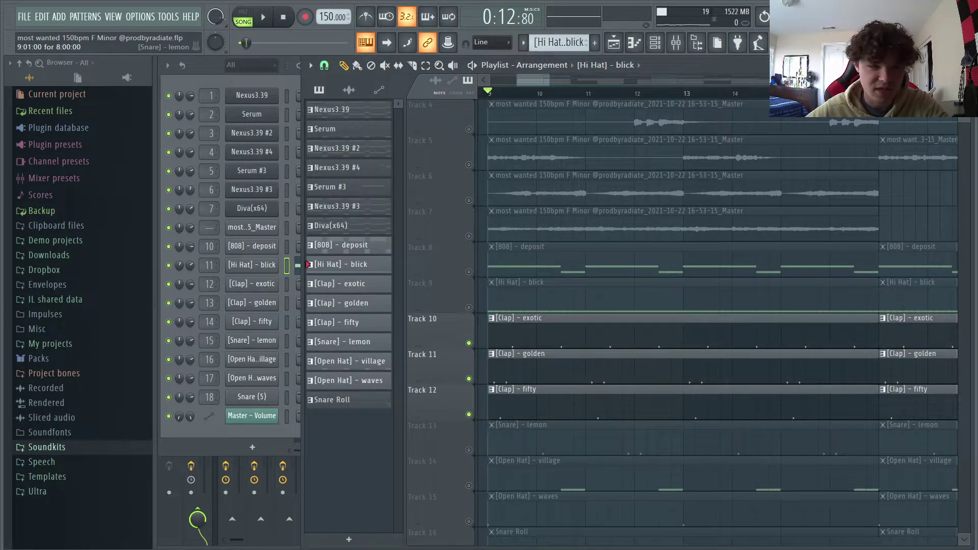
Step: Audition the lemon snare, village Open Hat and Snare (5) drum patterns
key(space)
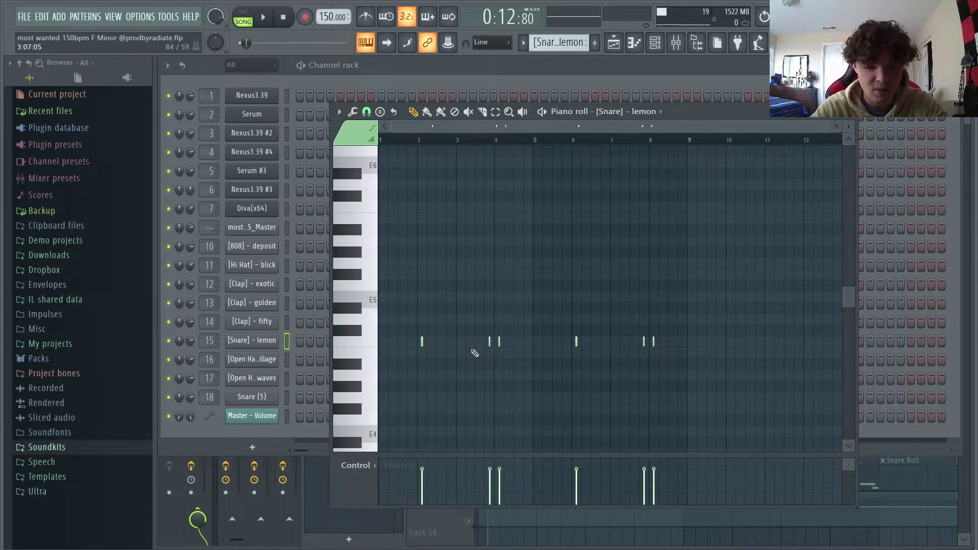
key(space)
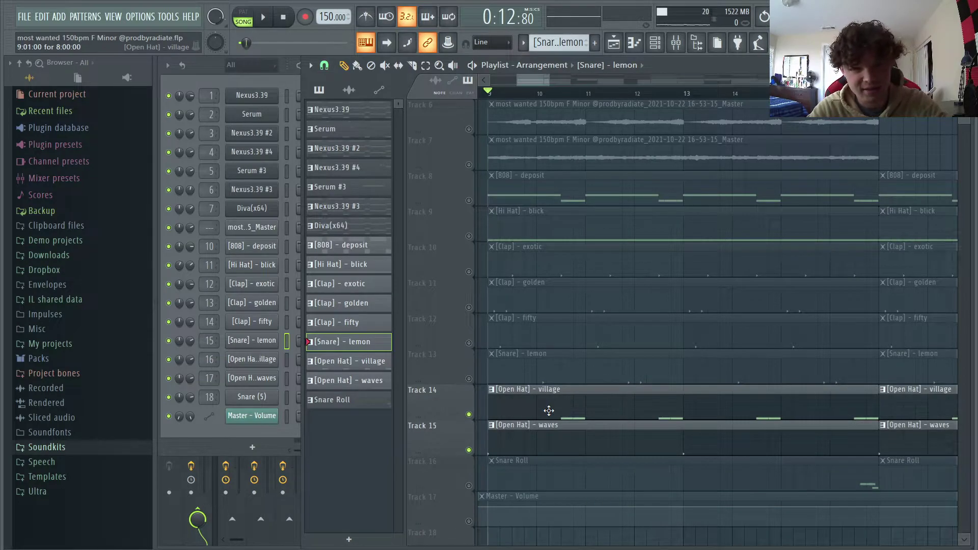
double_click(549, 410)
key(space)
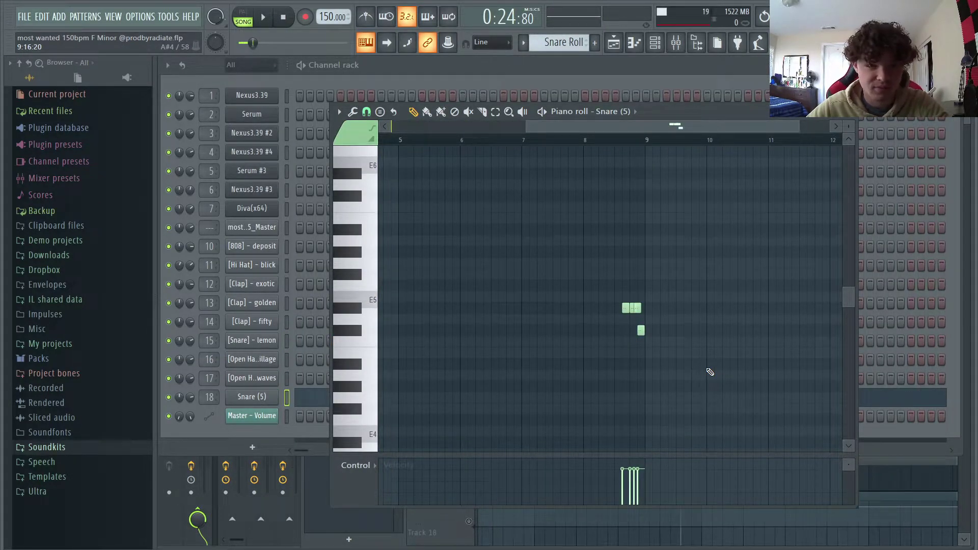
key(space)
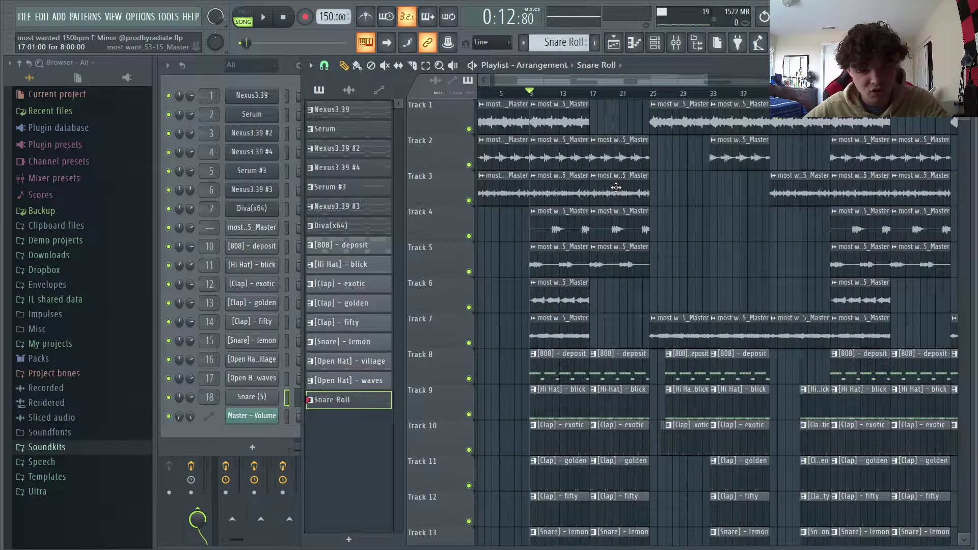
Step: Play the full drum arrangement in the Arrangement playlist
scroll(618, 203, down, 3)
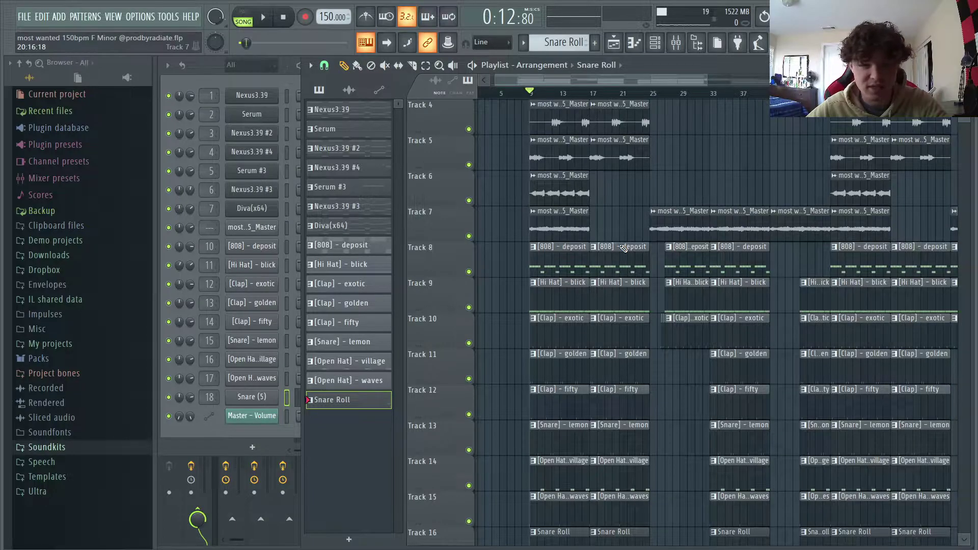
scroll(623, 248, up, 2)
key(space)
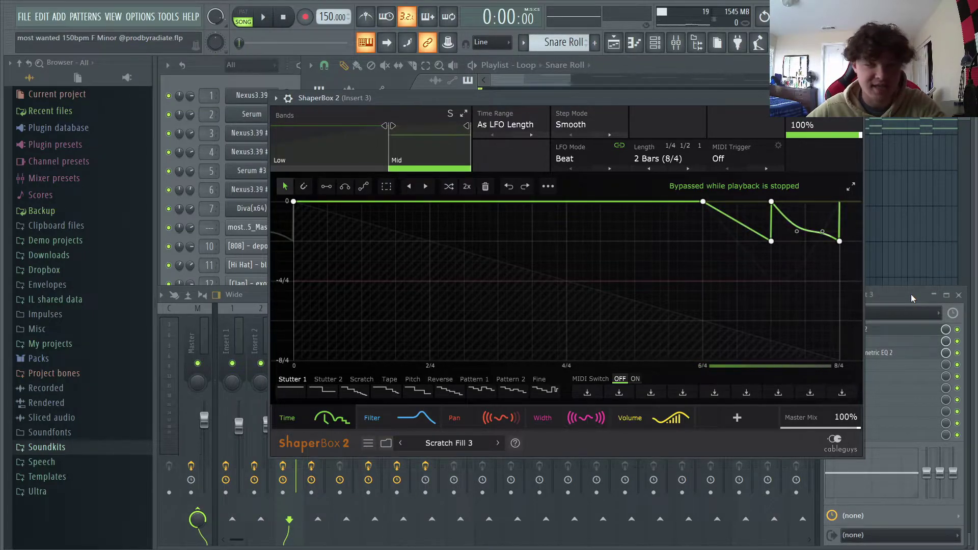
Step: Bring the Loop playlist back to the front and play it
key(F5)
key(space)
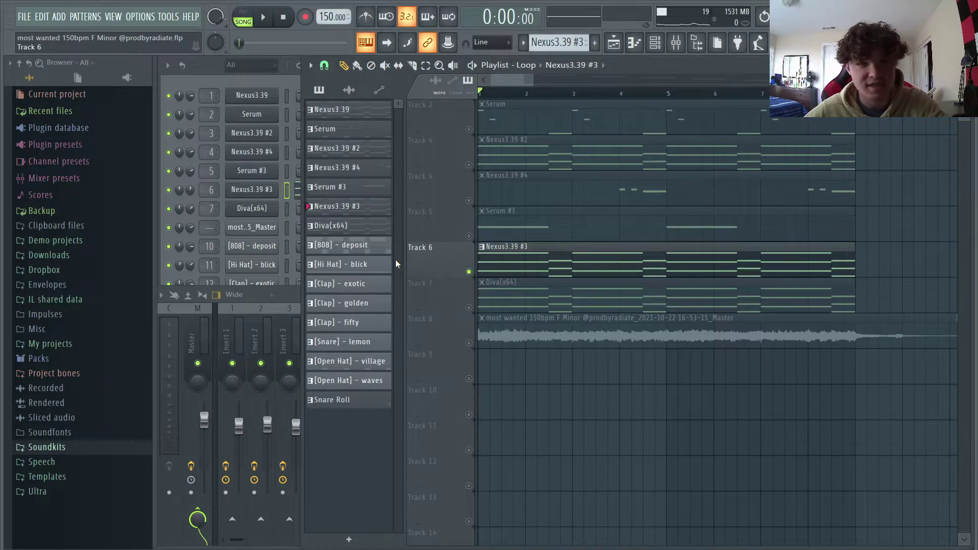
Step: Play the melody loop, restart it from the top, stop, and show the mixer
key(space)
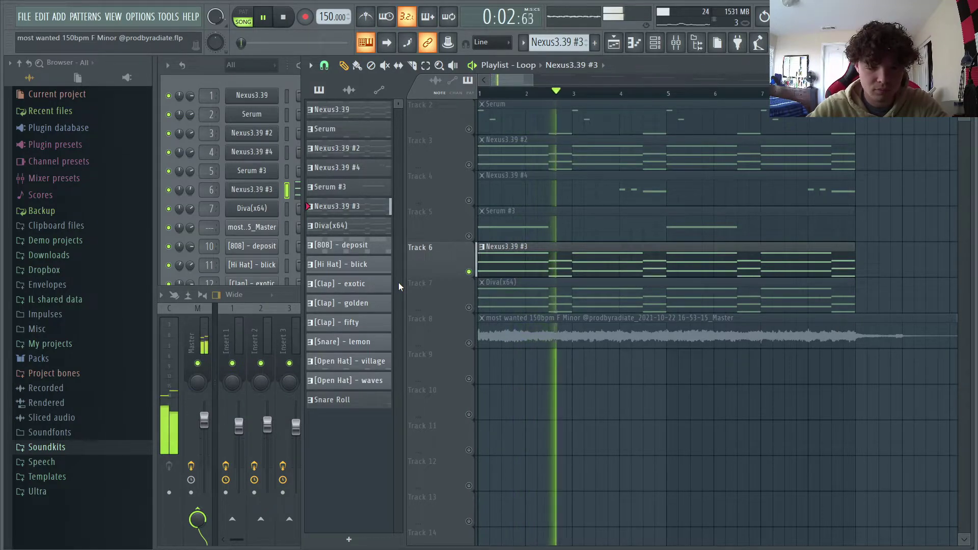
key(space)
key(space)
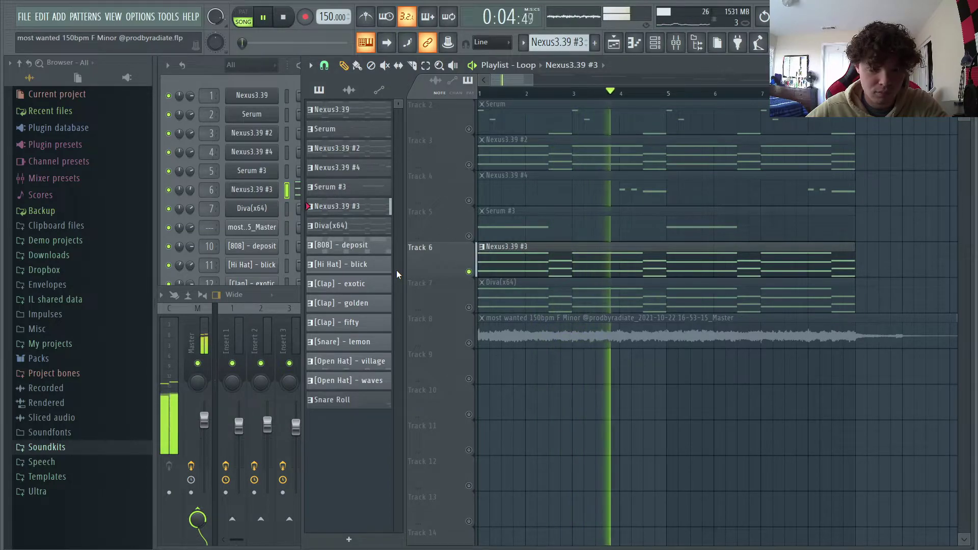
key(space)
key(F9)
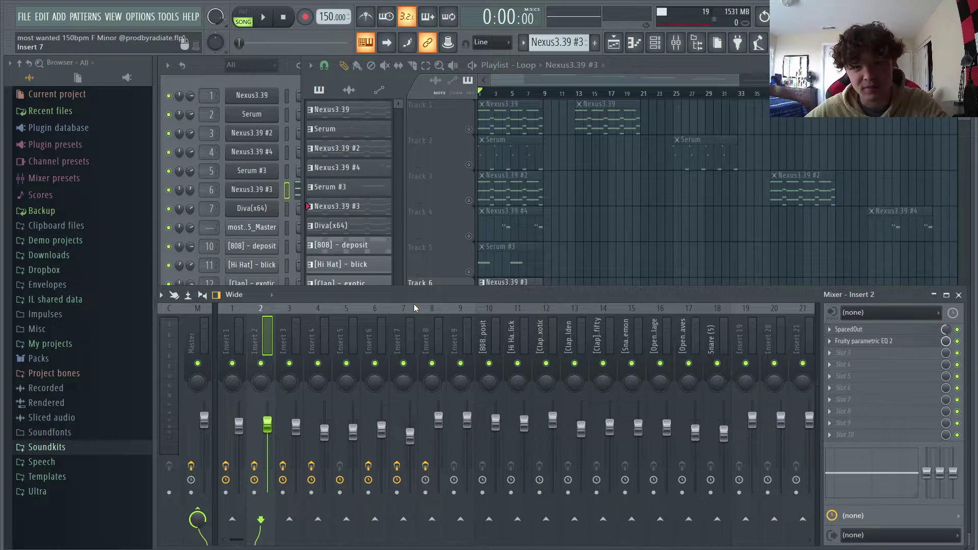
Step: Inspect mixer inserts 10 ([808] - deposit), 9 and 12 ([Clap] - exotic), then the Master's parametric EQ
click(490, 336)
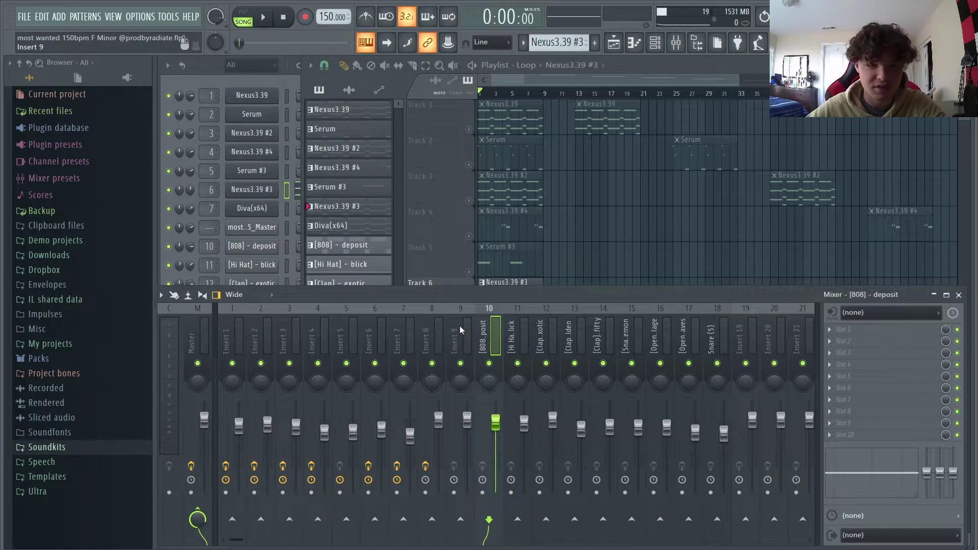
click(461, 332)
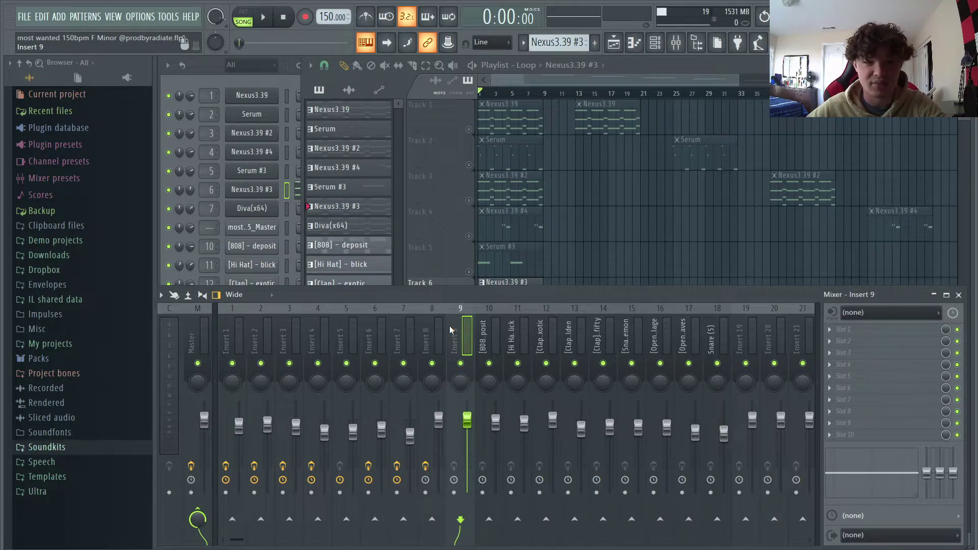
click(556, 328)
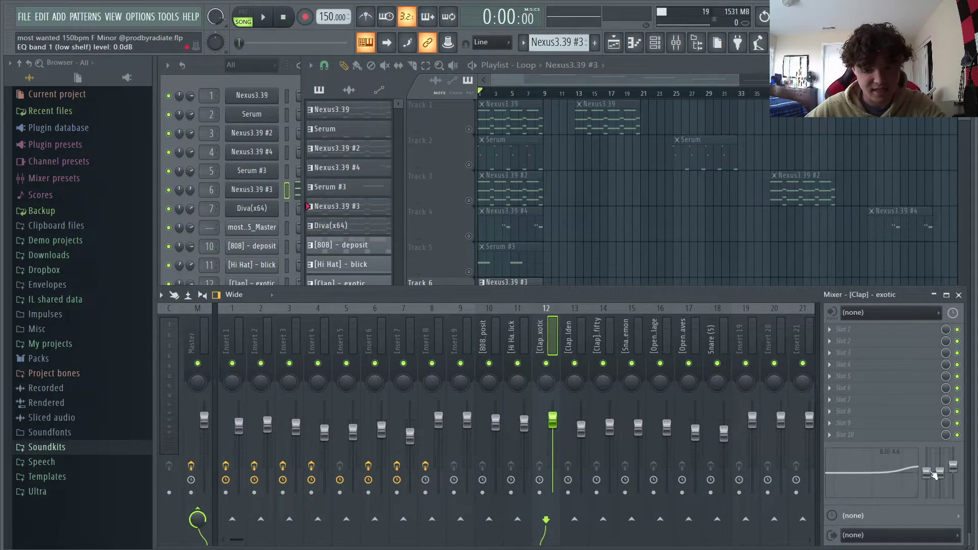
click(199, 337)
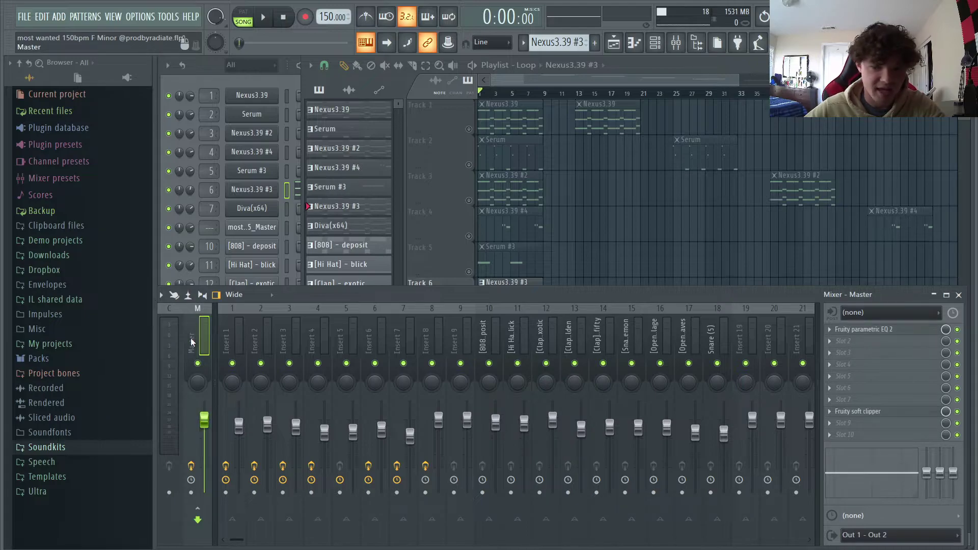
click(885, 330)
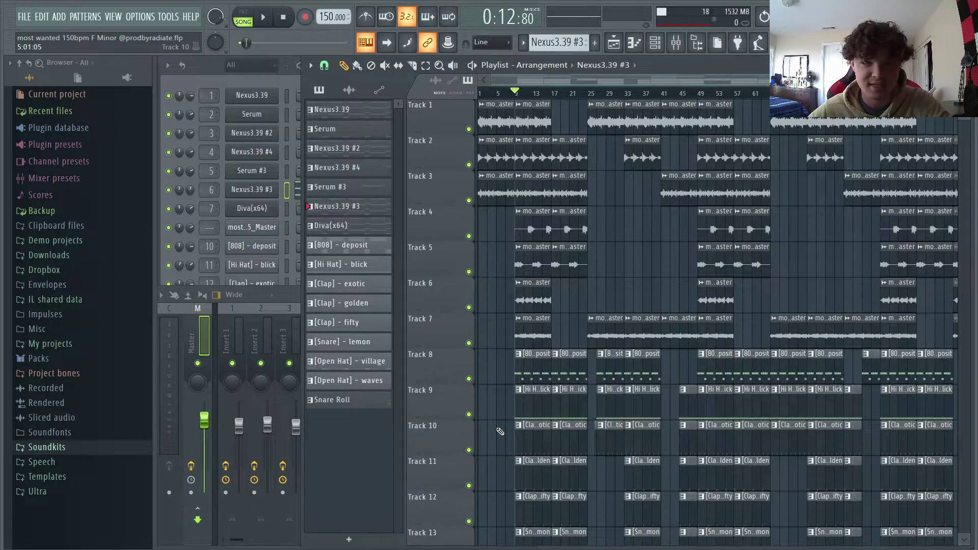
drag(532, 92, 777, 93)
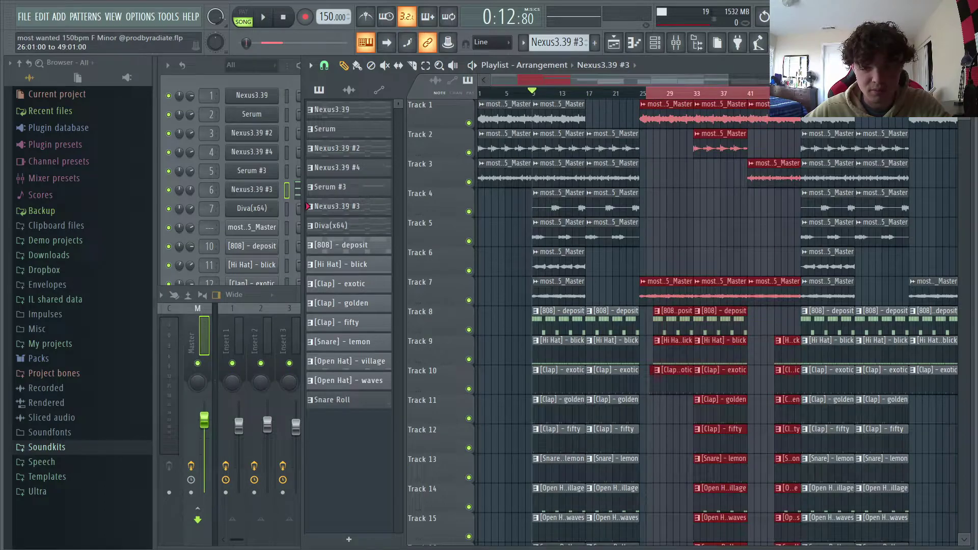
click(645, 93)
scroll(653, 321, down, 4)
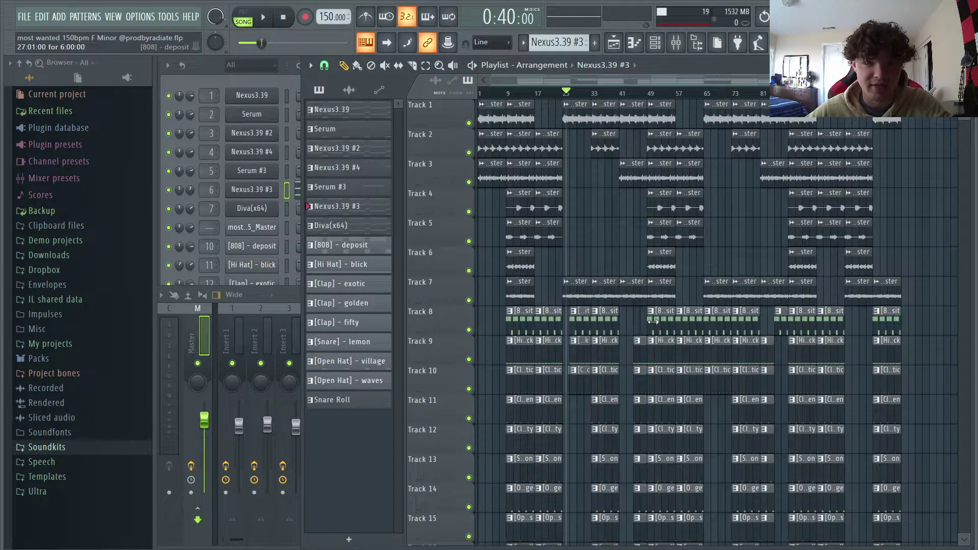
drag(845, 94, 902, 94)
scroll(866, 357, down, 2)
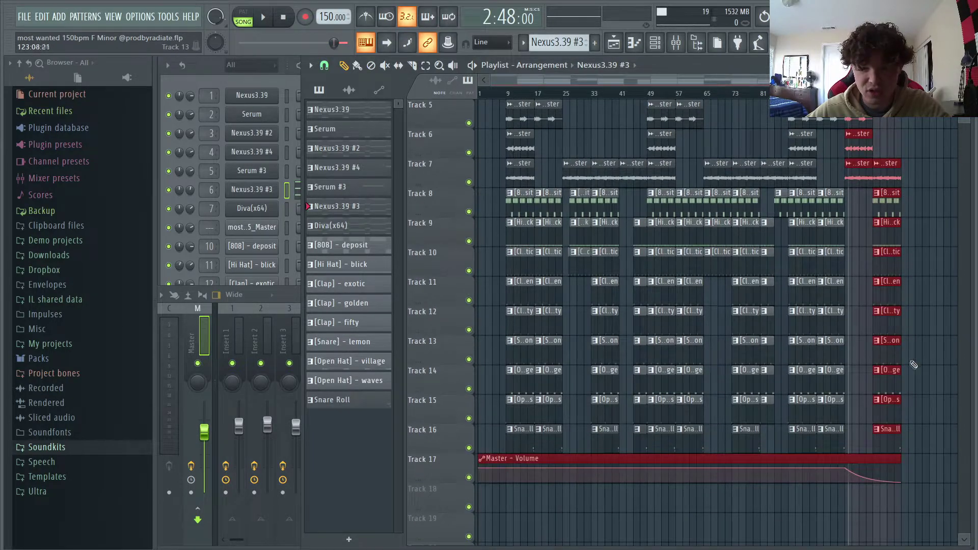
click(847, 459)
scroll(865, 459, up, 3)
click(846, 459)
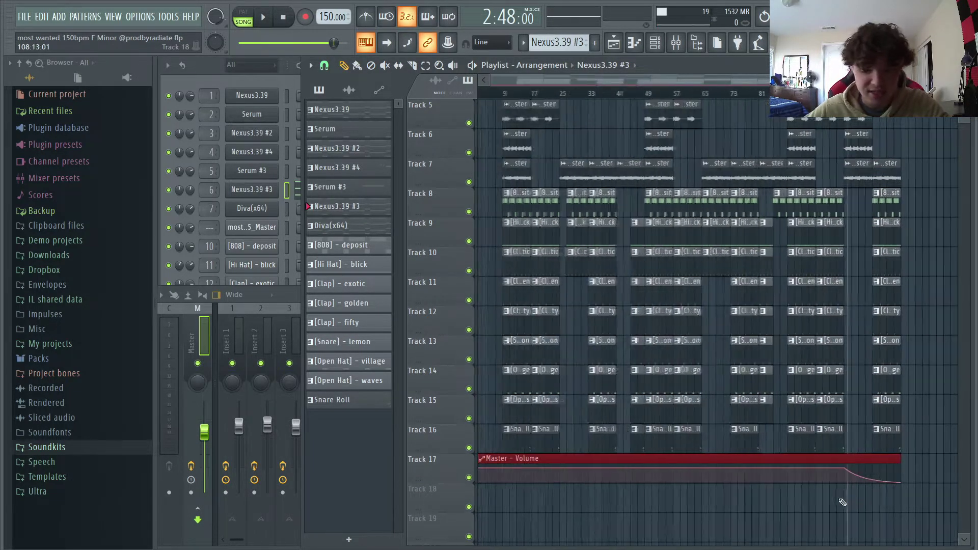
scroll(843, 497, down, 3)
scroll(815, 407, up, 3)
scroll(592, 300, up, 3)
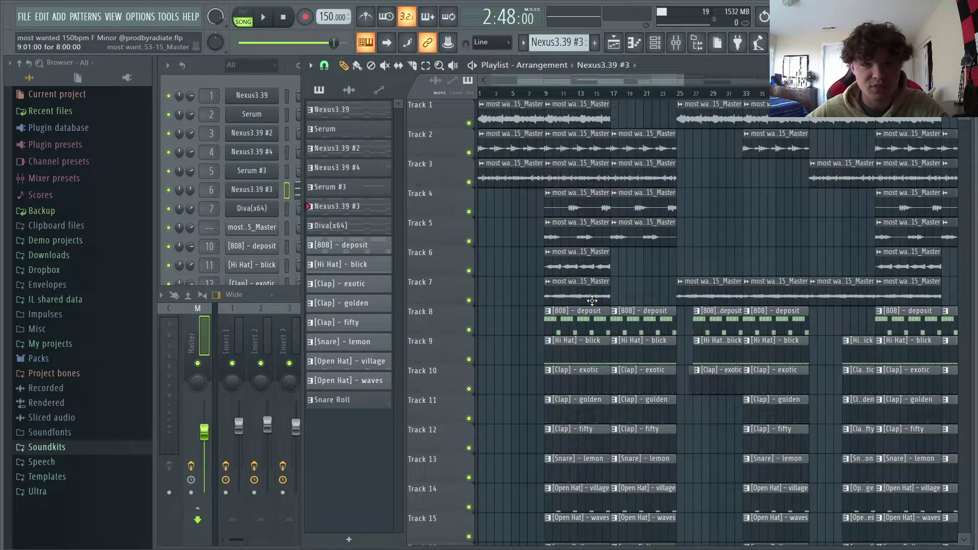
drag(593, 295, 590, 121)
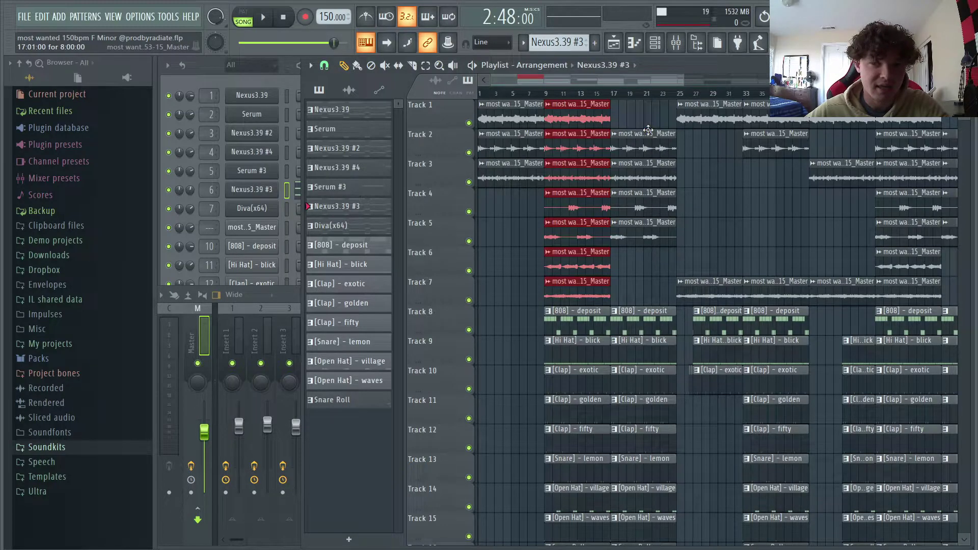
drag(648, 130, 660, 251)
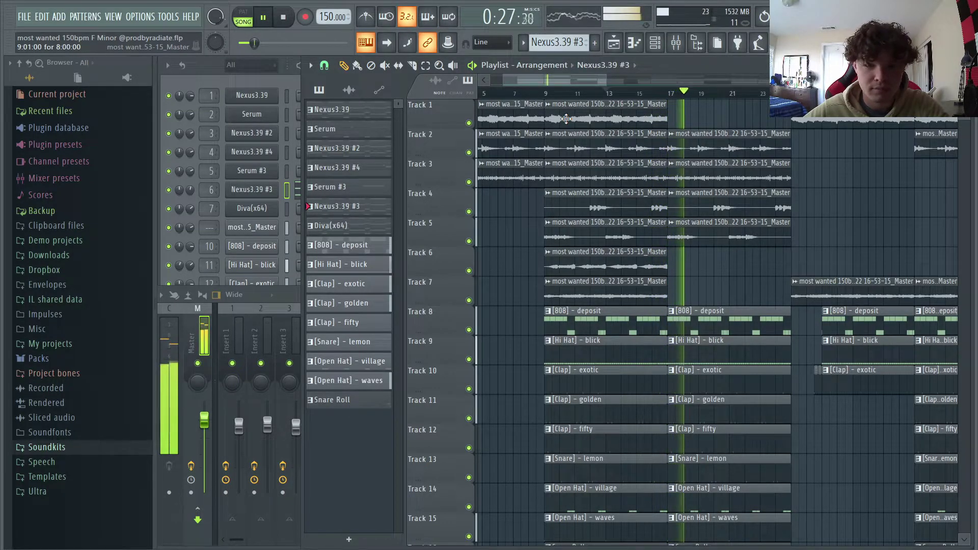
scroll(600, 319, down, 1)
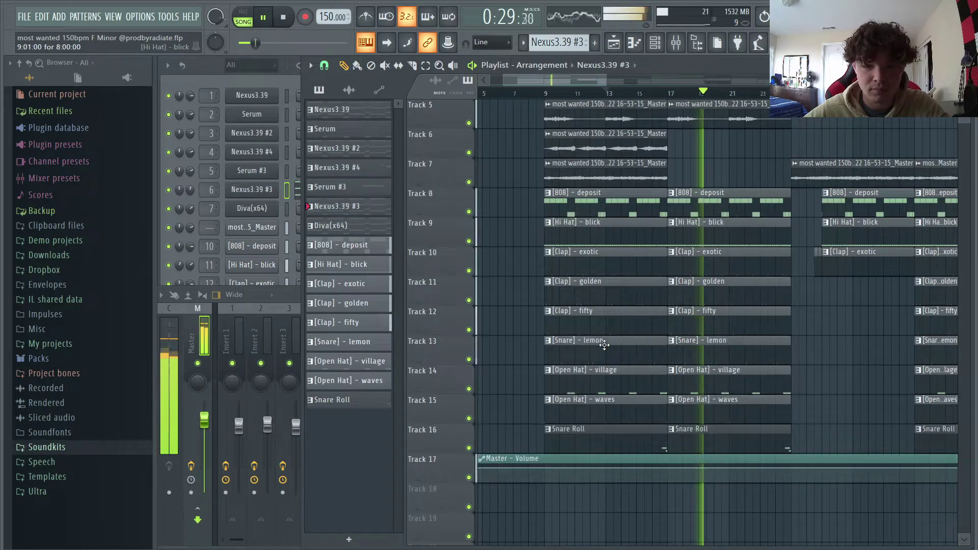
scroll(561, 331, down, 4)
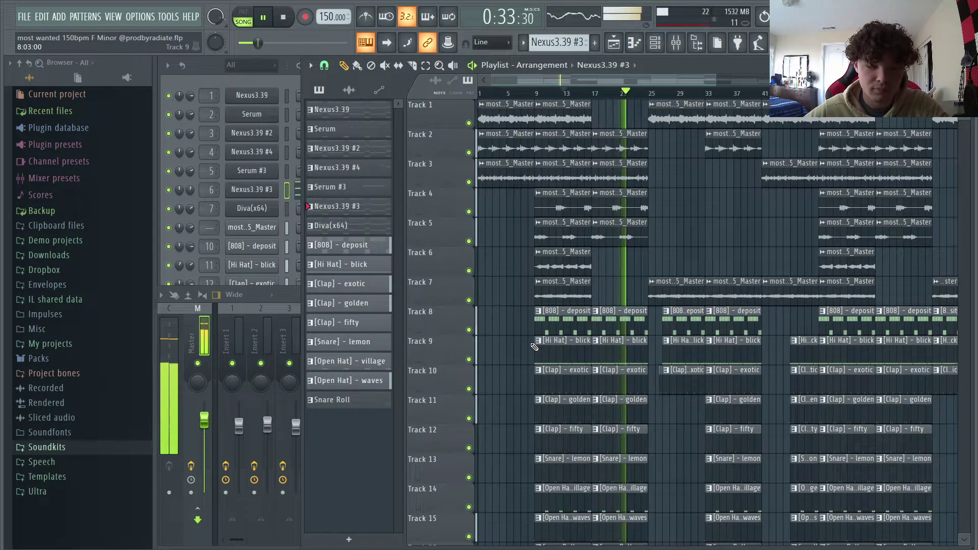
key(space)
scroll(625, 263, down, 2)
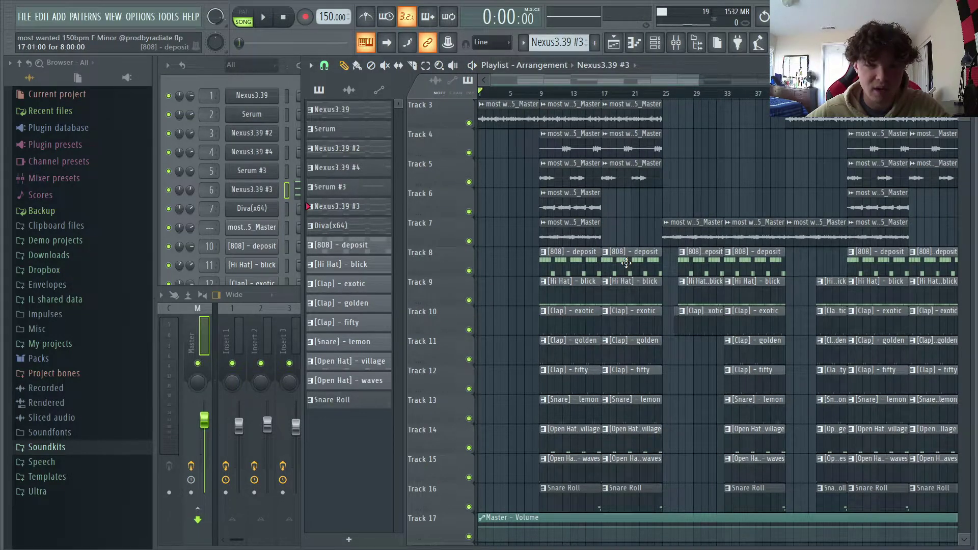
scroll(527, 407, up, 2)
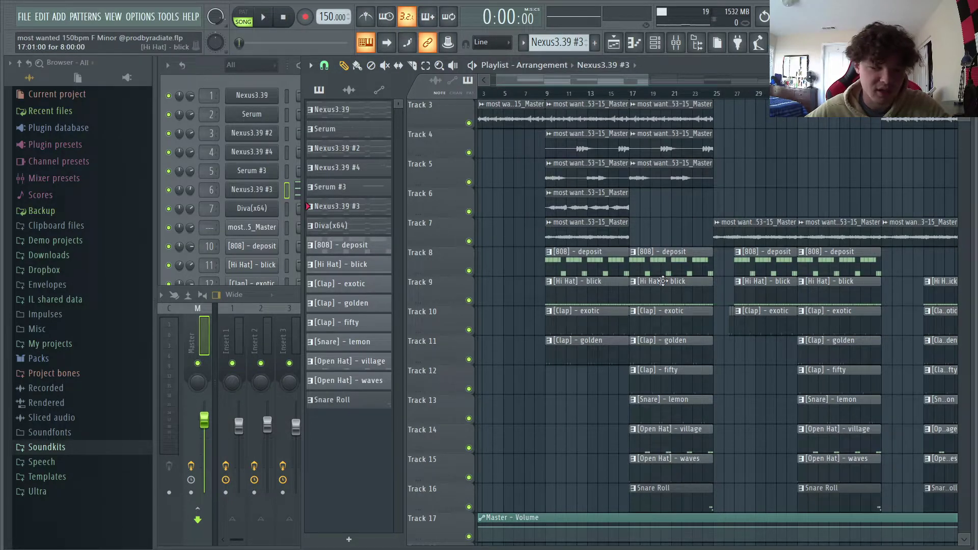
scroll(524, 394, down, 2)
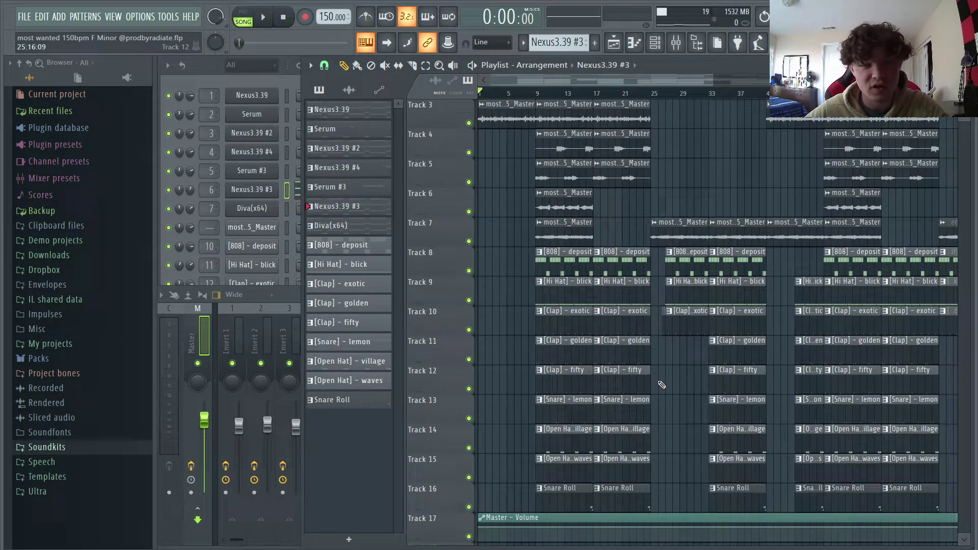
scroll(661, 391, up, 2)
drag(711, 331, 708, 255)
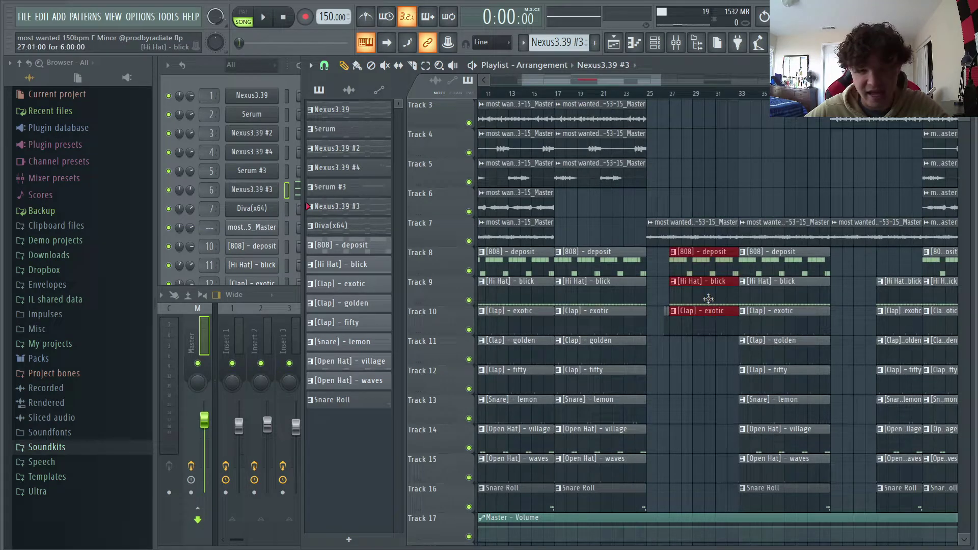
scroll(691, 362, down, 2)
scroll(691, 362, right, 3)
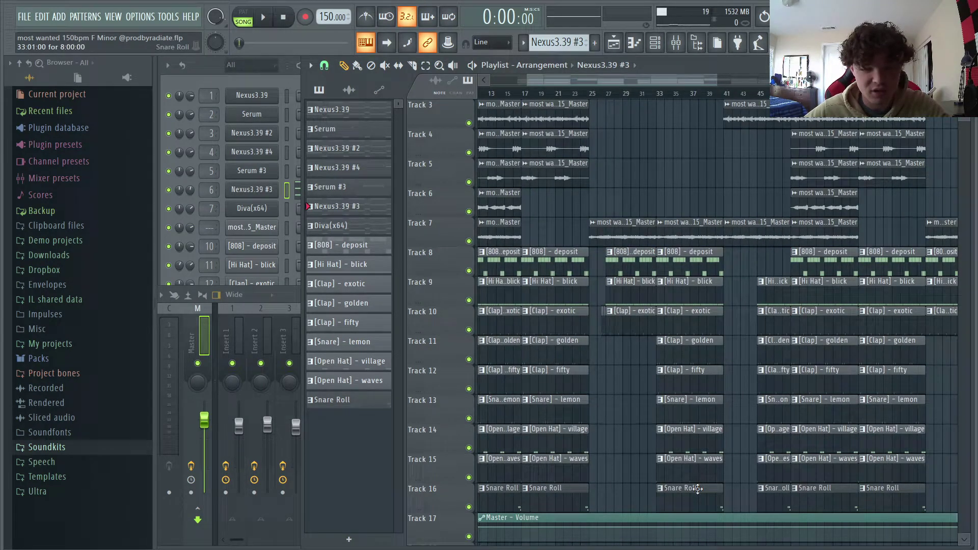
drag(690, 506, 693, 411)
click(722, 303)
scroll(751, 193, up, 2)
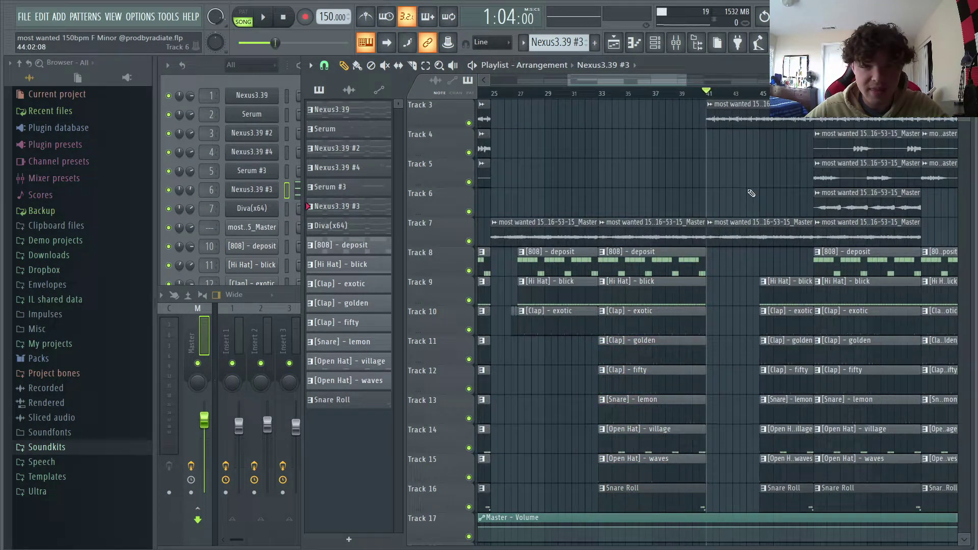